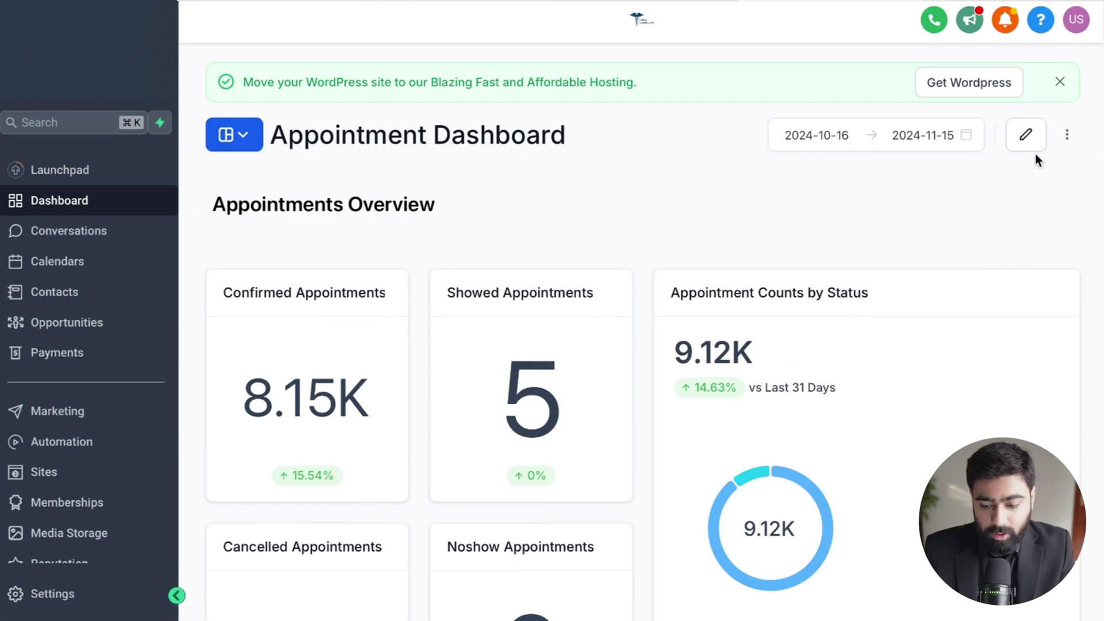
left_click(1025, 138)
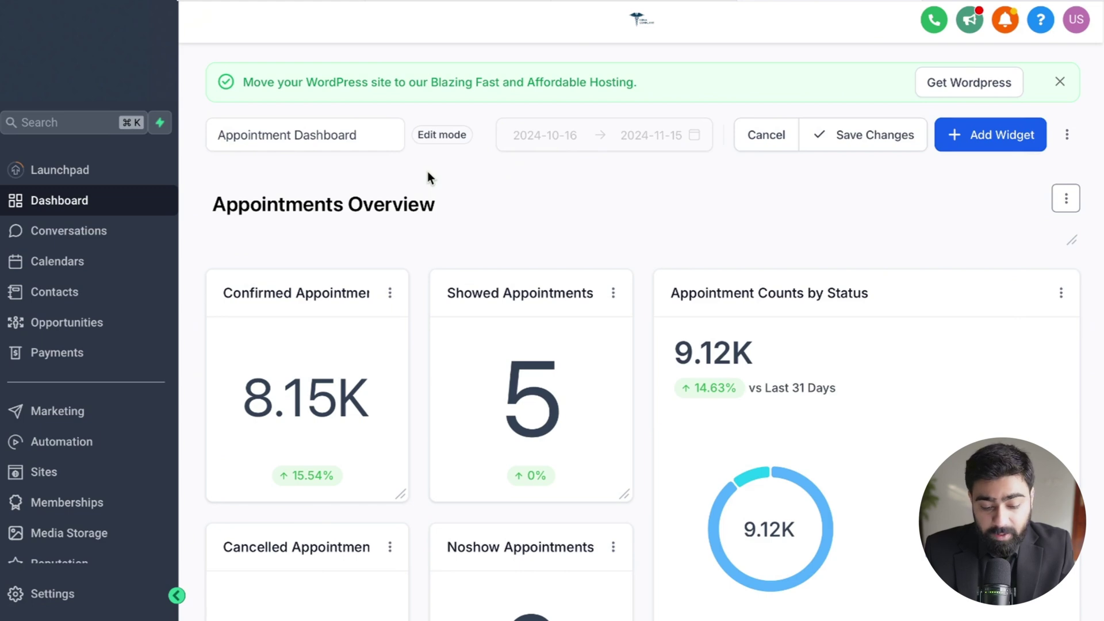
scroll(440, 230, "down", 4)
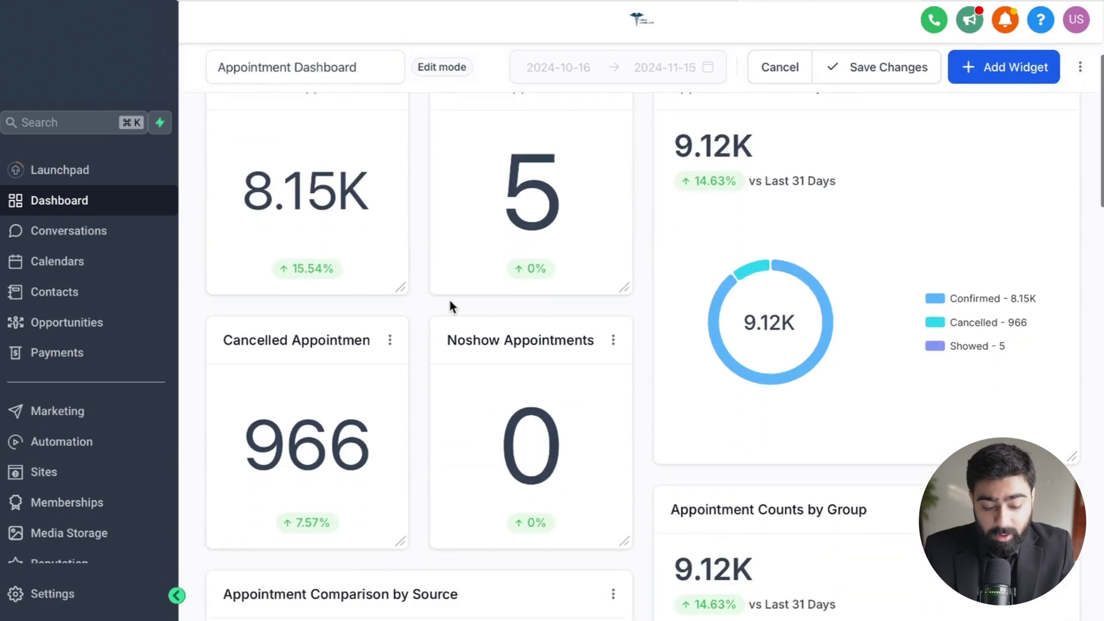
scroll(450, 300, "down", 4)
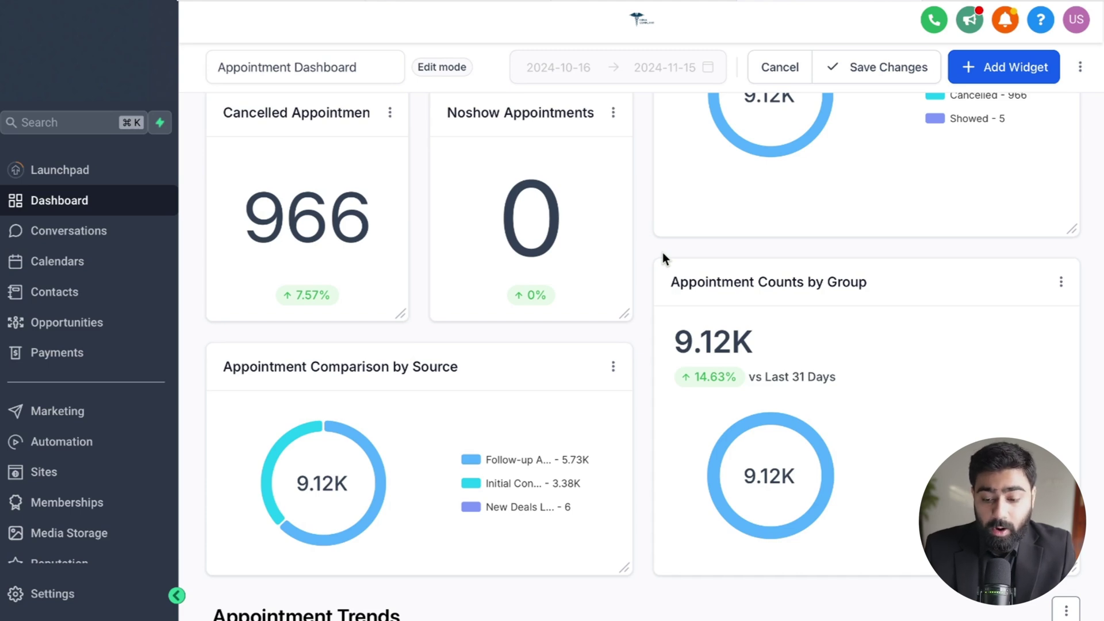
- Add a Contacts Count widget and title it 'People who took action'
left_click(982, 74)
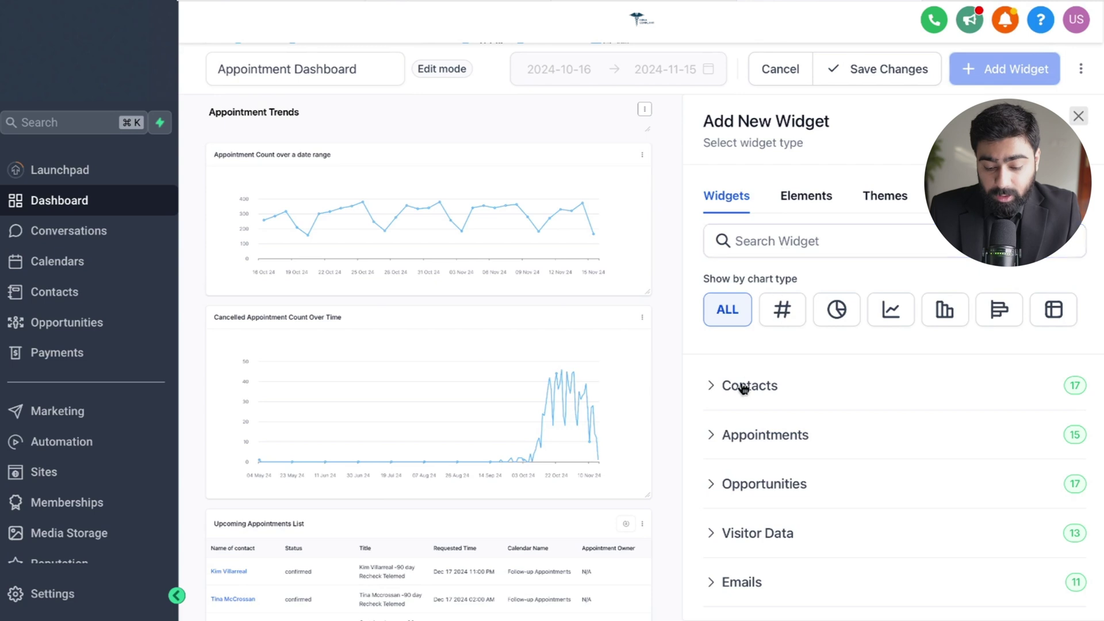
left_click(735, 389)
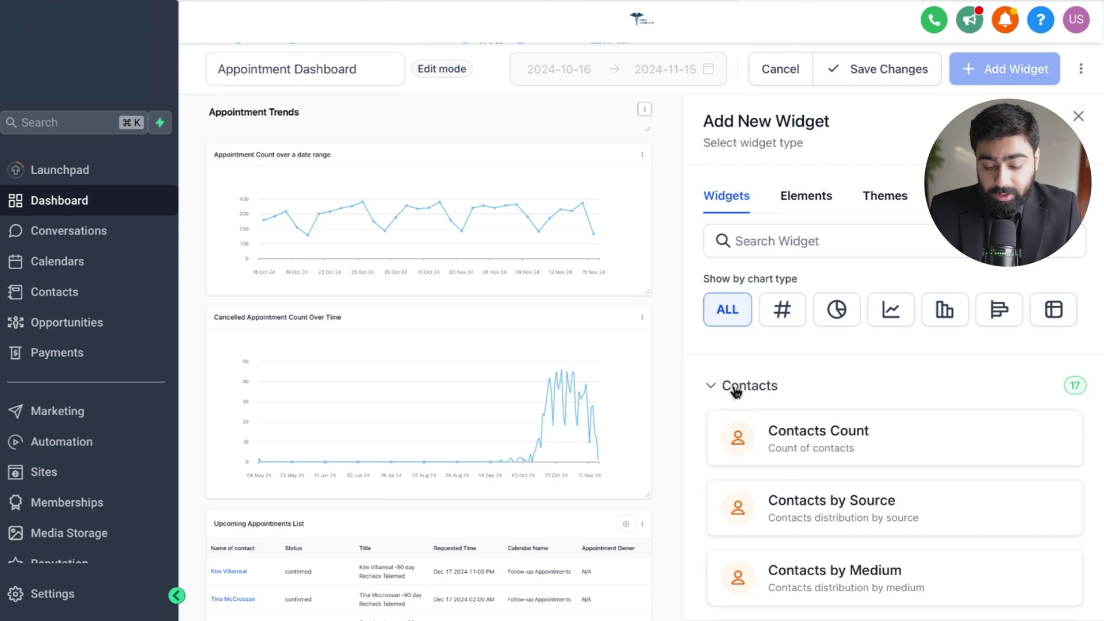
left_click(805, 442)
left_click(870, 387)
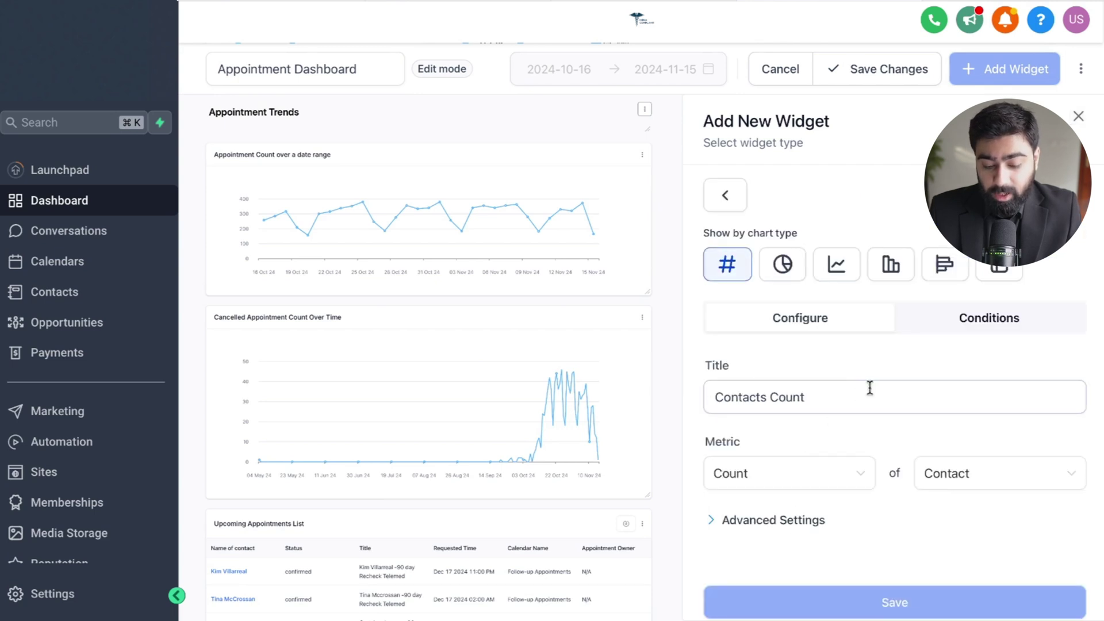
triple_click(833, 390)
type("People wh")
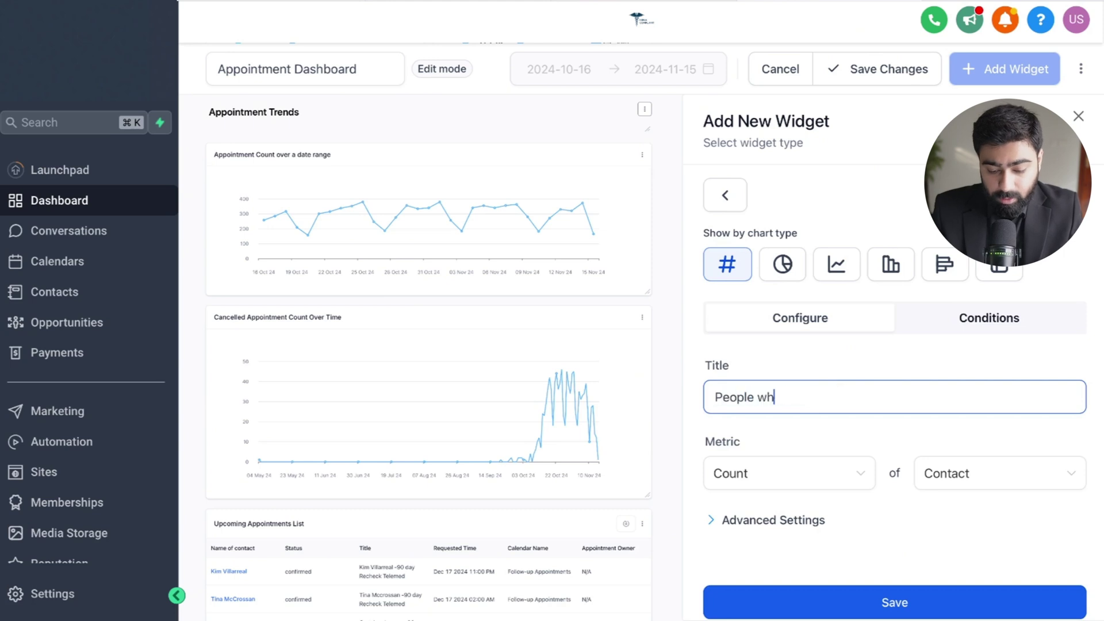
type("o took action")
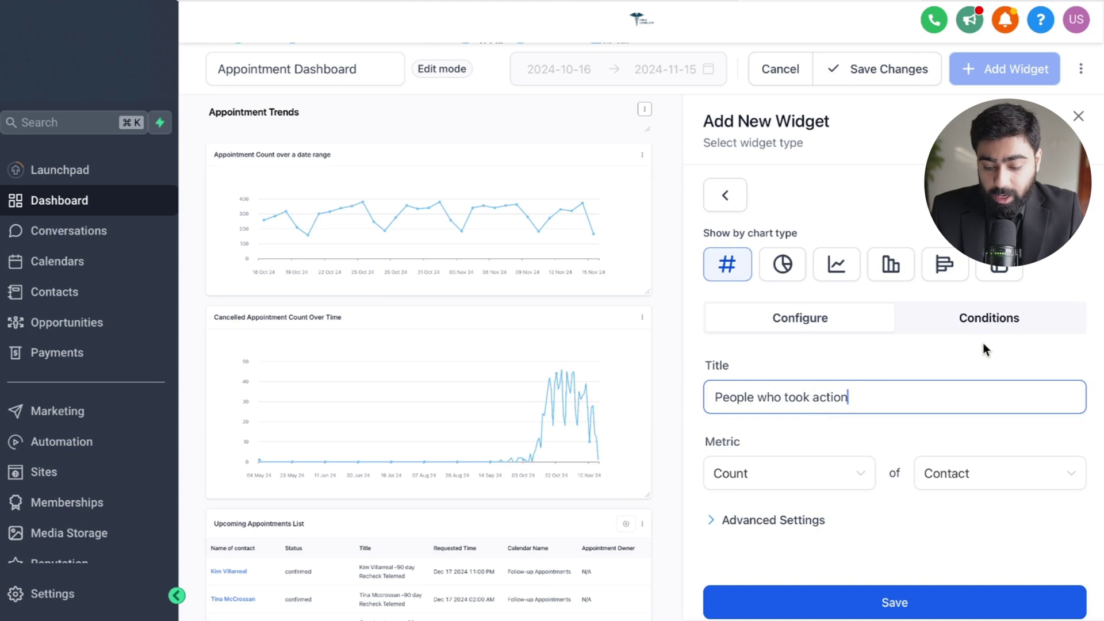
- Filter the widget to contacts answering Yes to the 'Have you changed' diet question, then save it
left_click(985, 319)
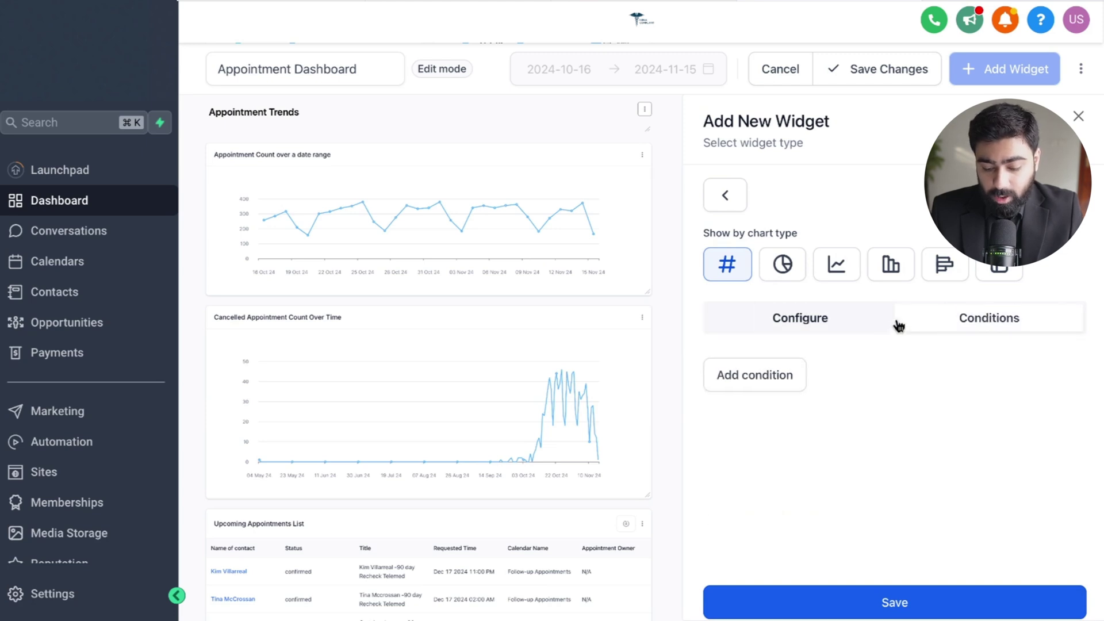
left_click(800, 373)
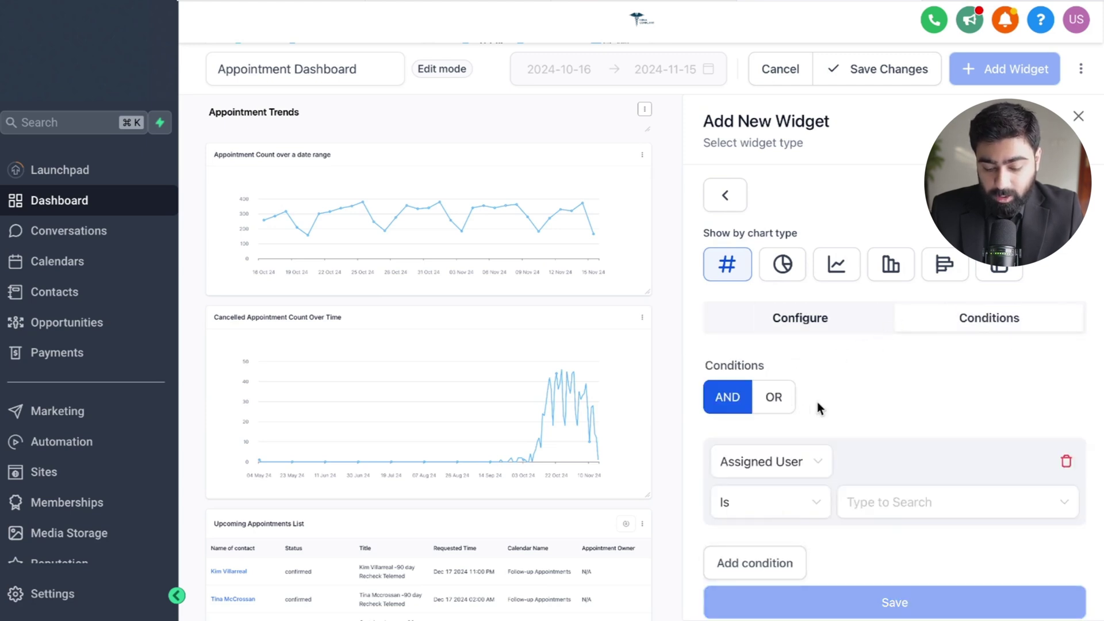
left_click(813, 460)
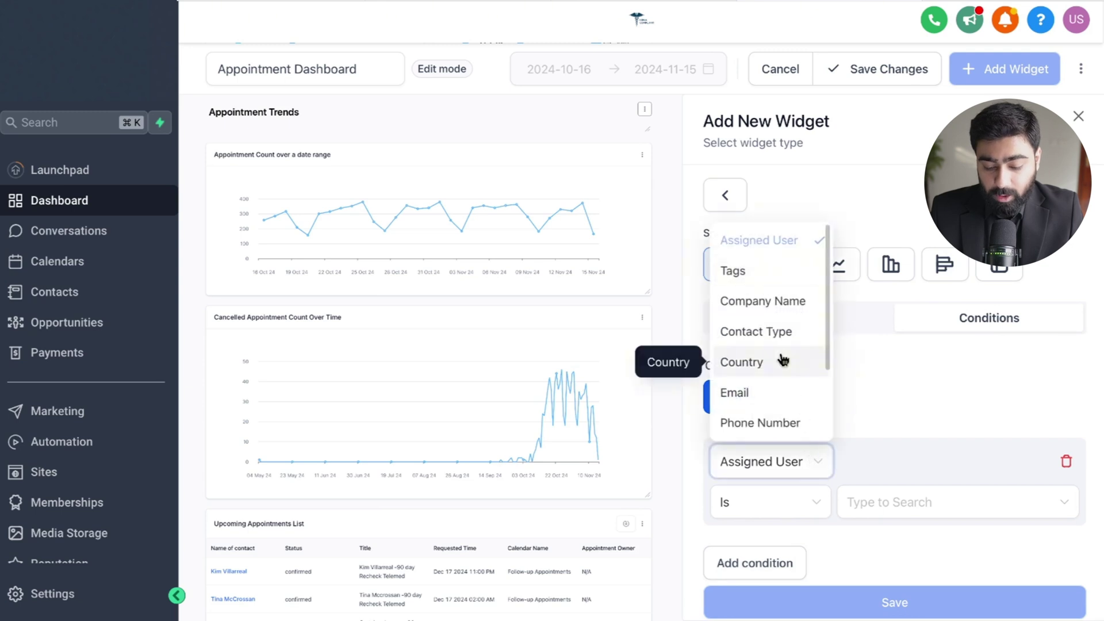
scroll(783, 360, "down", 2)
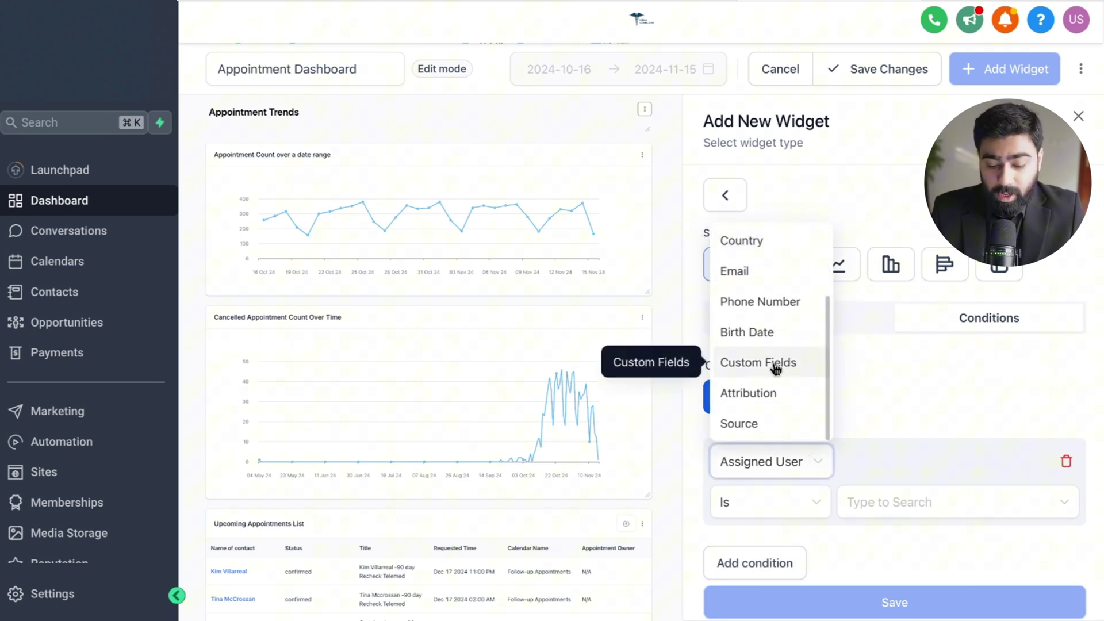
left_click(775, 368)
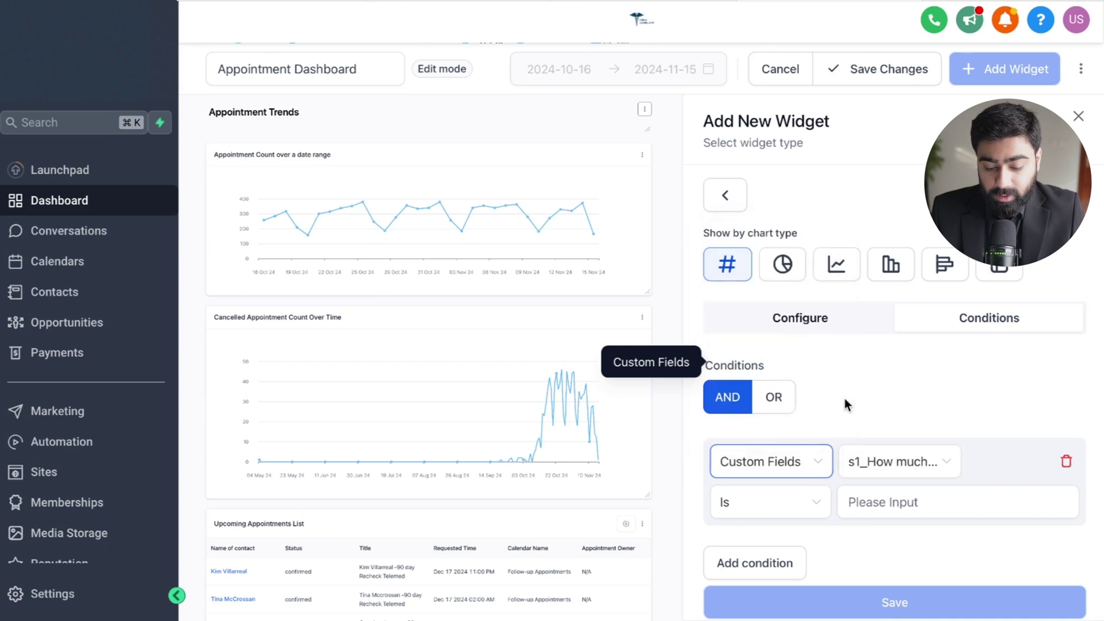
left_click(922, 463)
type("How")
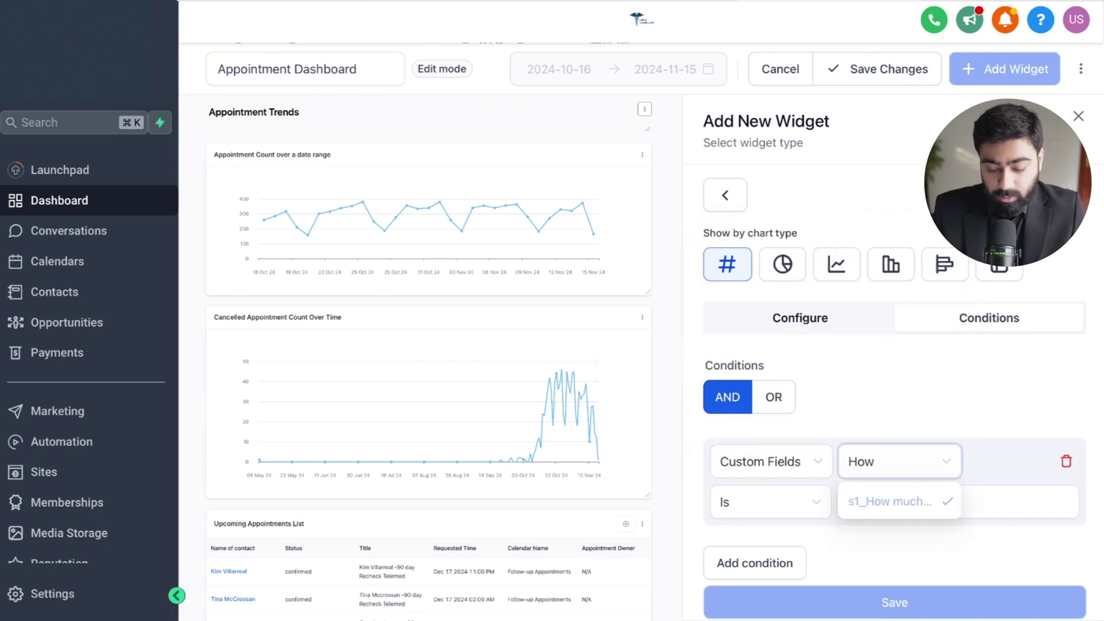
key("ctrl+a")
type("Have")
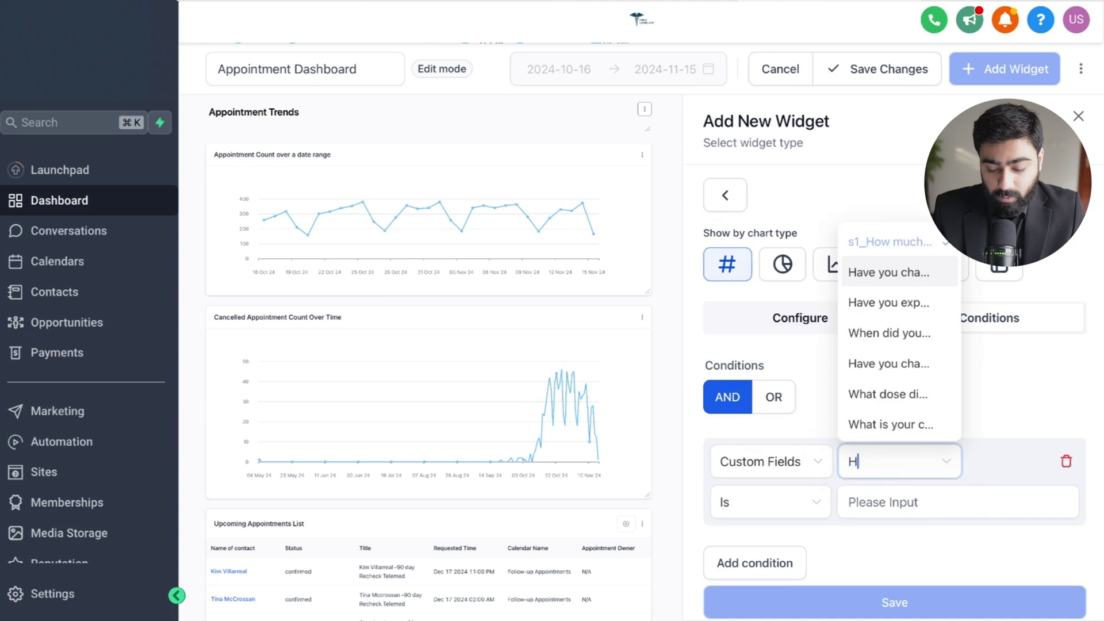
type(" you changed")
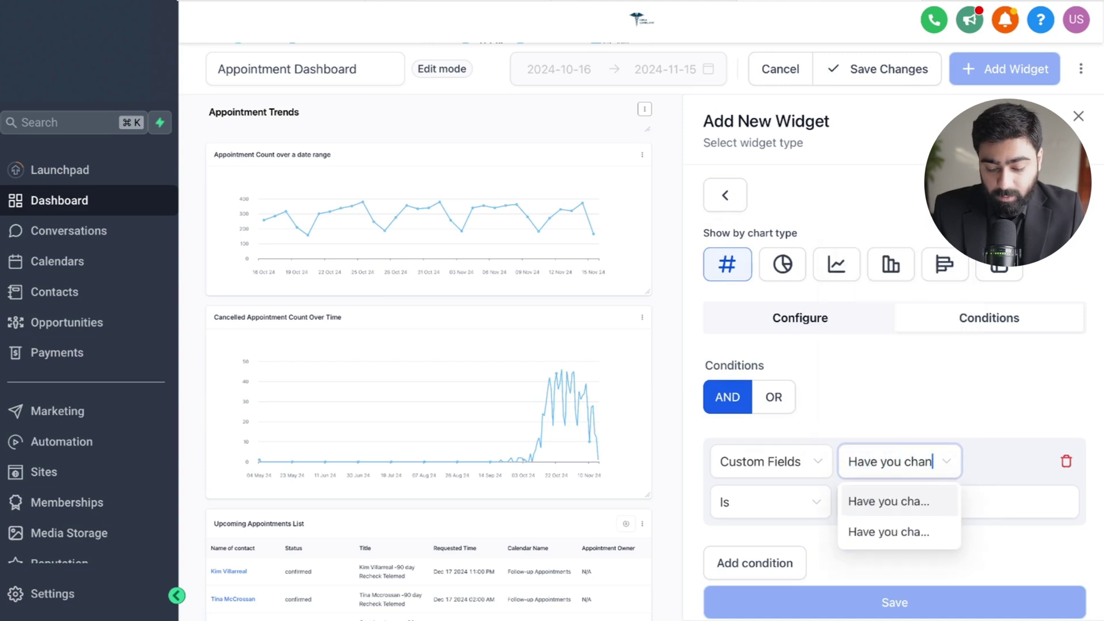
left_click(906, 535)
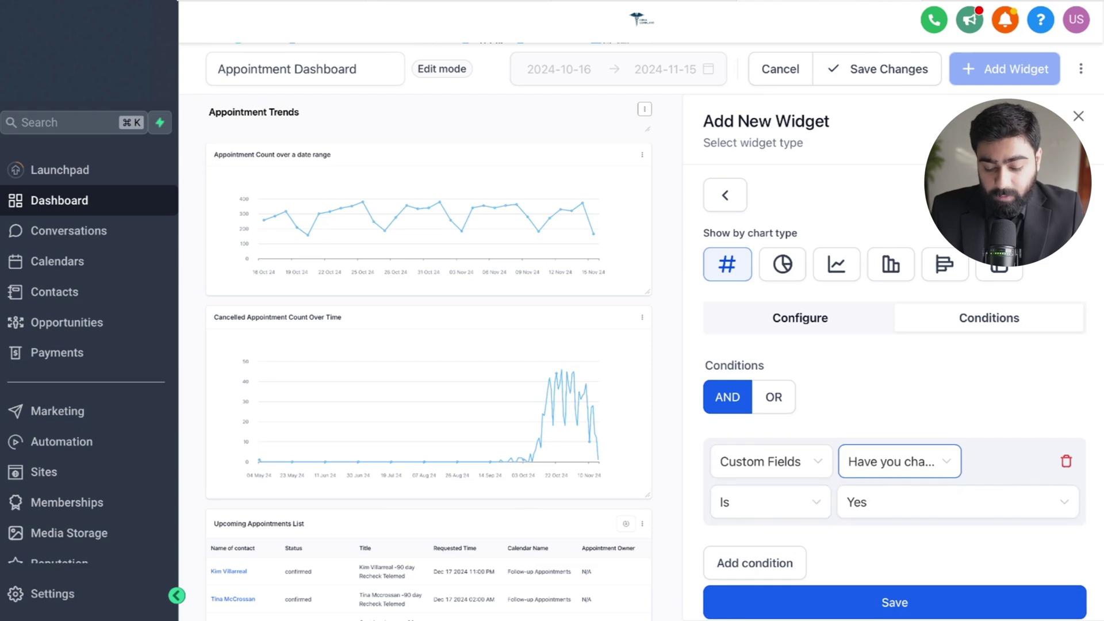
left_click(857, 607)
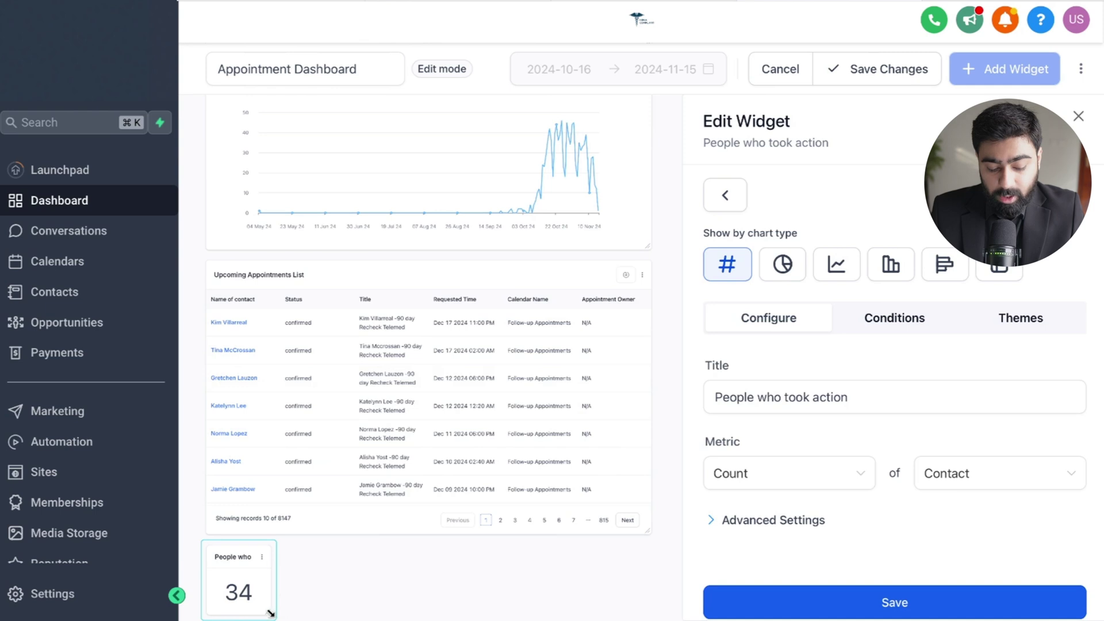
- Enlarge the 'People who took action' widget to show its full title and close its settings
left_click_drag(269, 614, 335, 578)
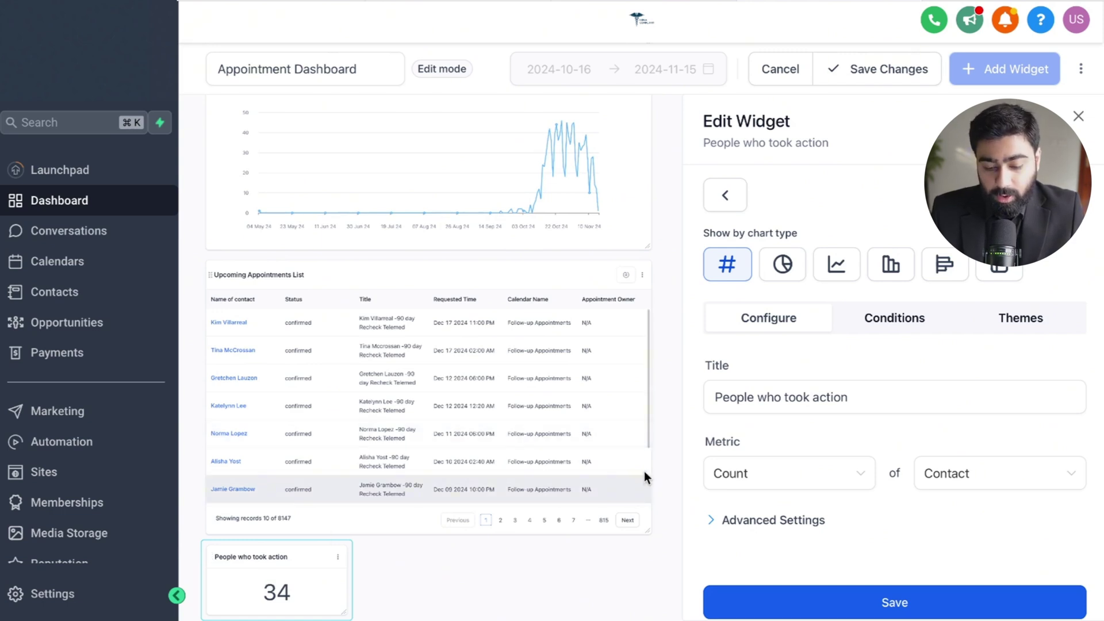
left_click(1078, 118)
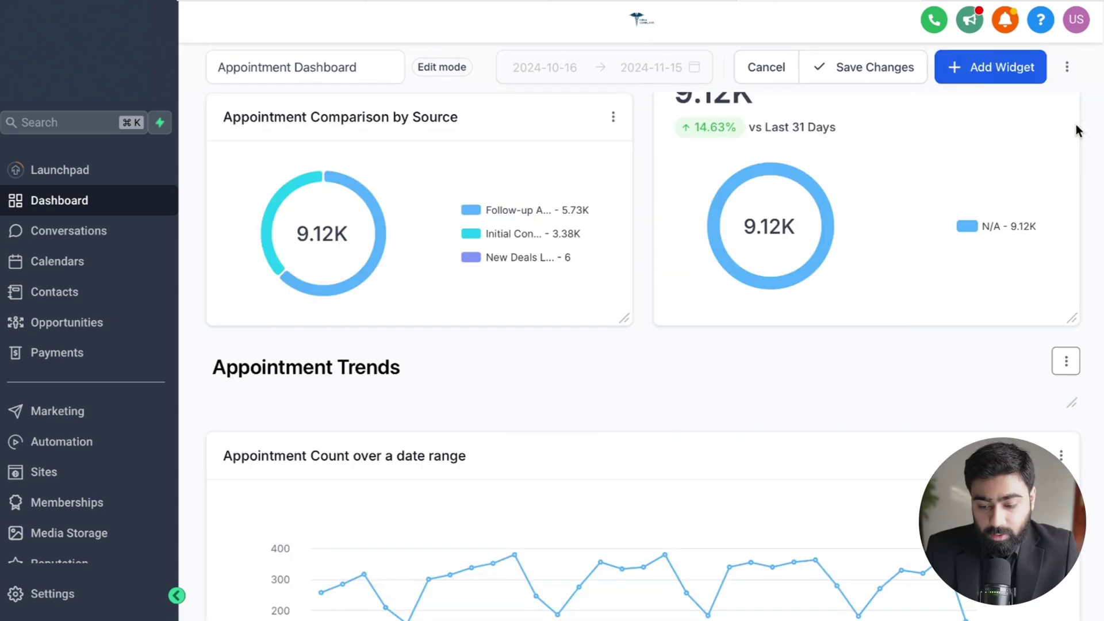
- Start a second Contacts Count widget on the dashboard
left_click(1037, 69)
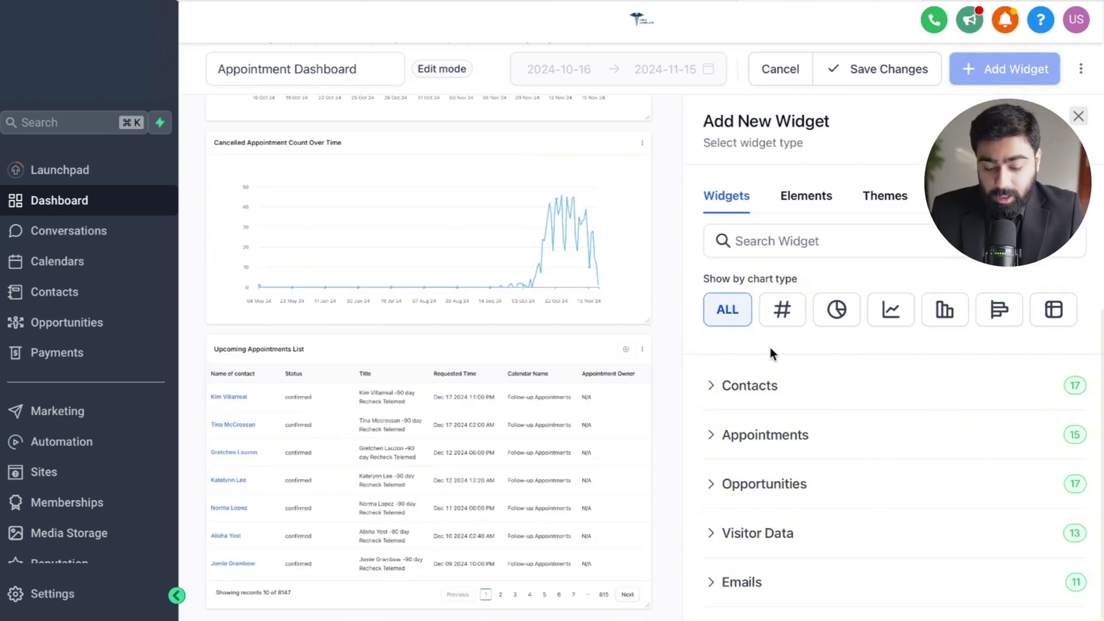
left_click(739, 390)
left_click(772, 436)
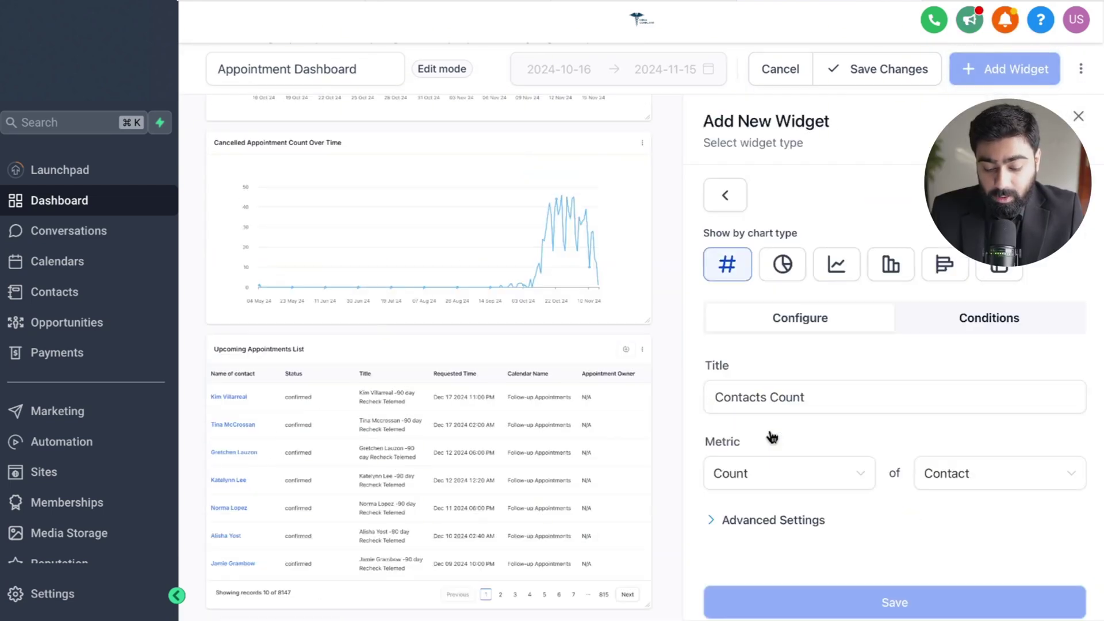
- Add a condition counting only contacts who answered No to the diet-change custom field
left_click(957, 321)
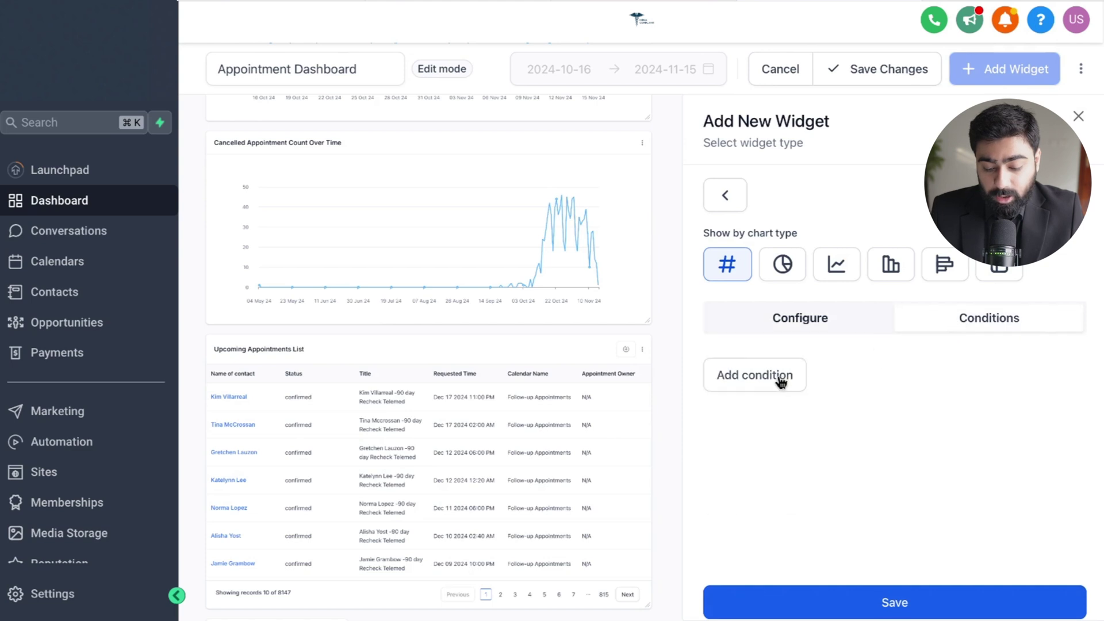
left_click(786, 382)
left_click(782, 465)
scroll(767, 368, "down", 3)
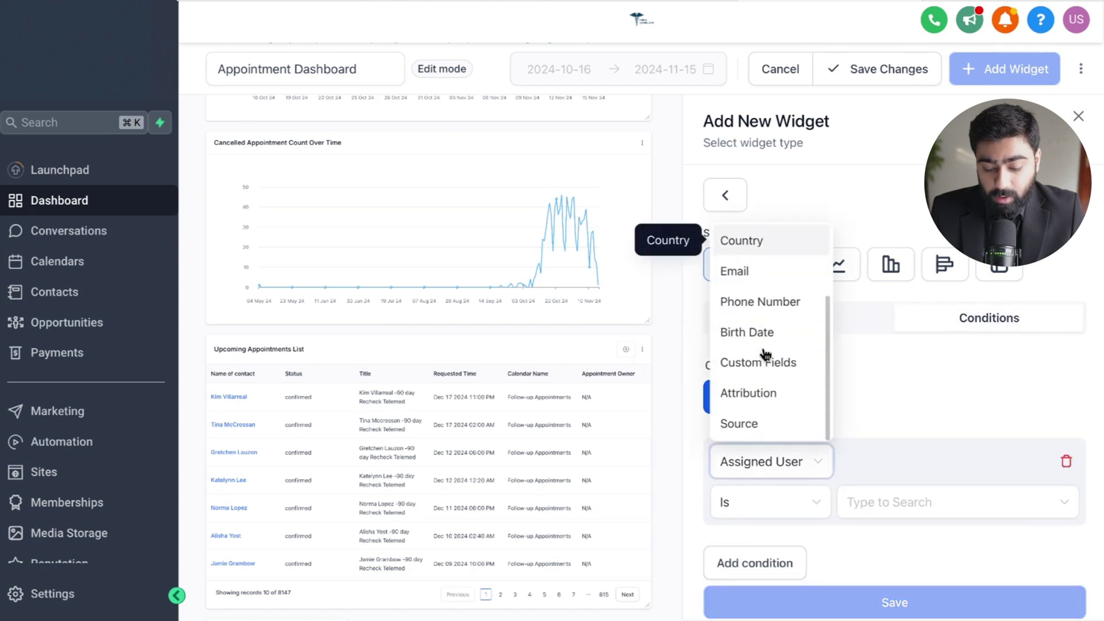
left_click(760, 362)
left_click(918, 471)
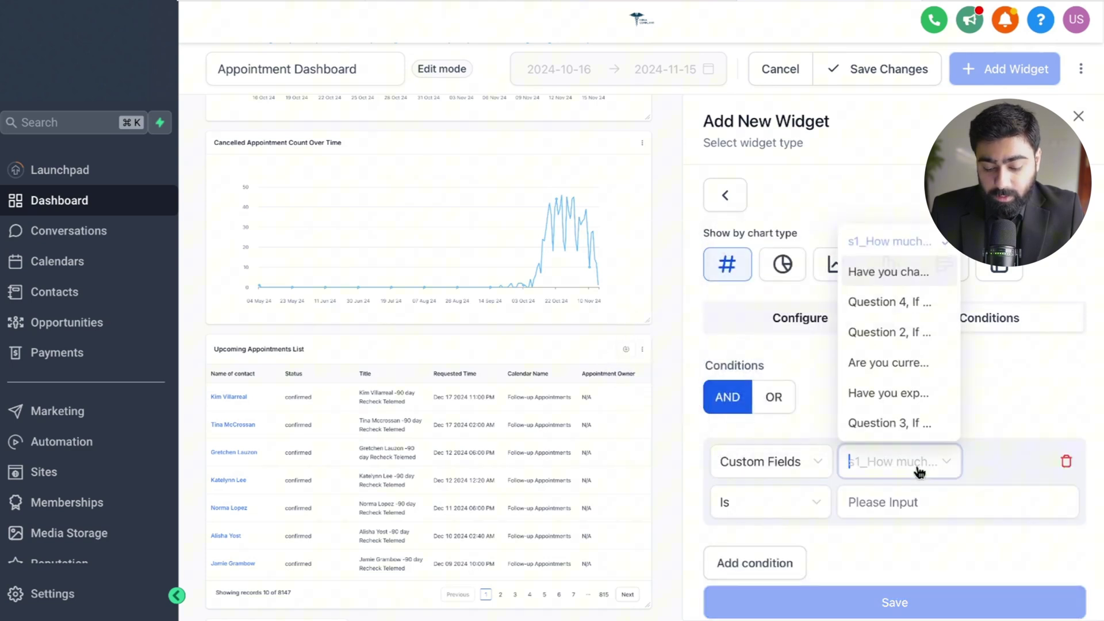
left_click(862, 270)
left_click(876, 504)
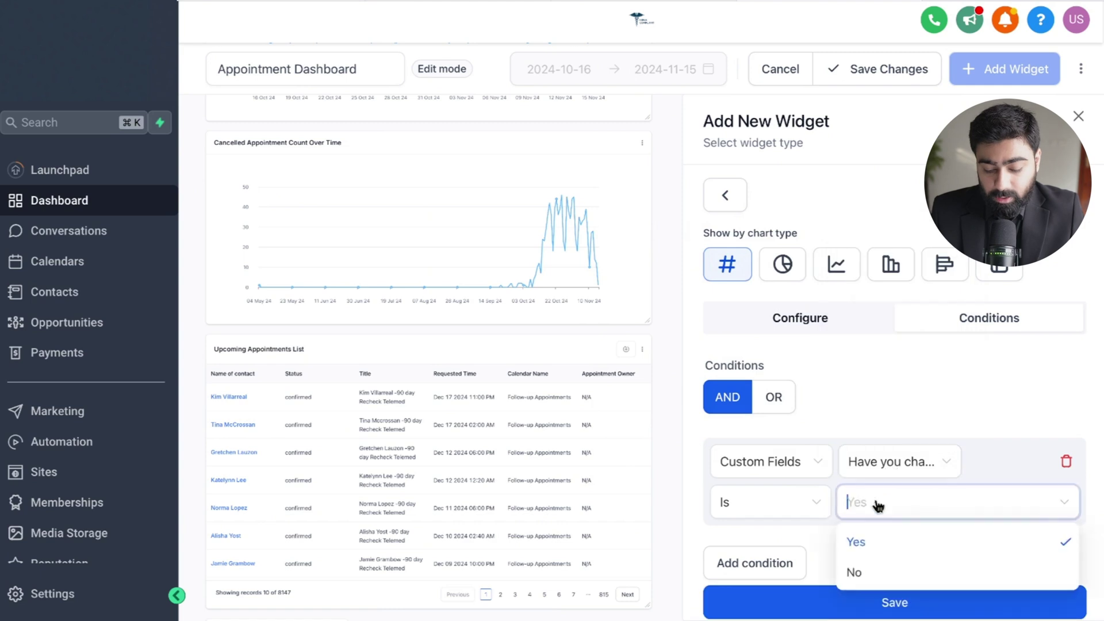
left_click(874, 571)
left_click(788, 323)
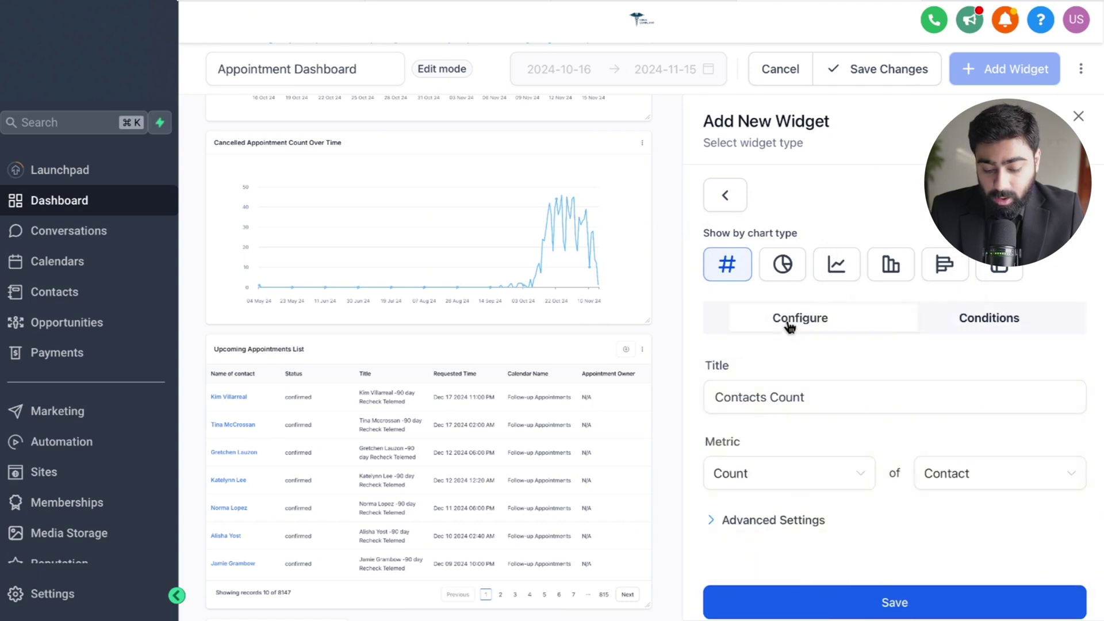
- Title the widget 'People who didn't take action' and save it to the dashboard
triple_click(808, 398)
type("People ")
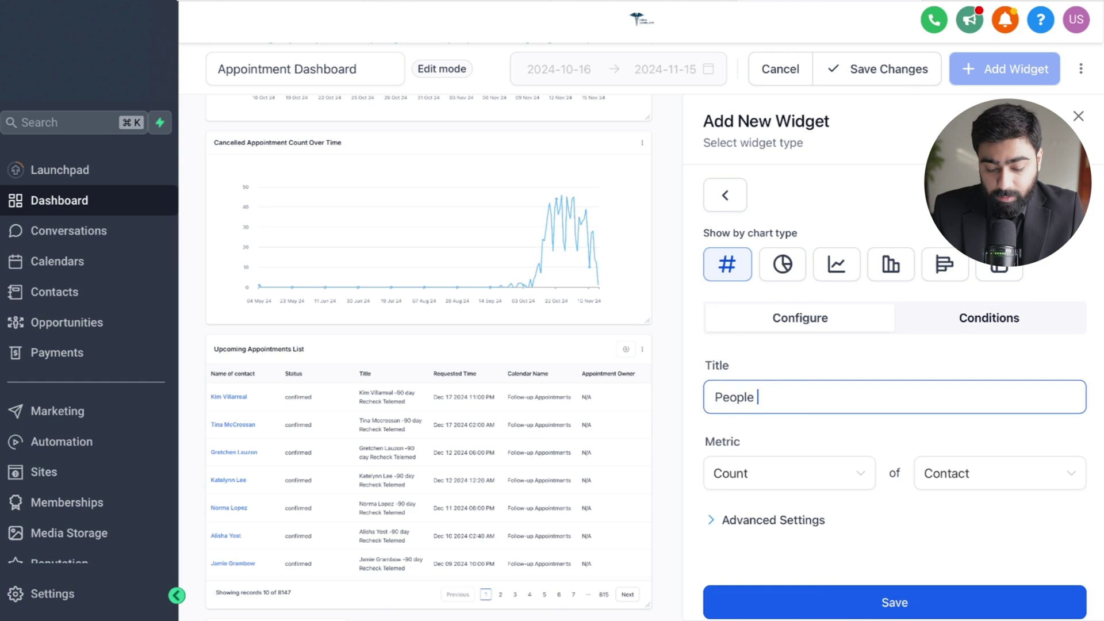
type("who didn't ta")
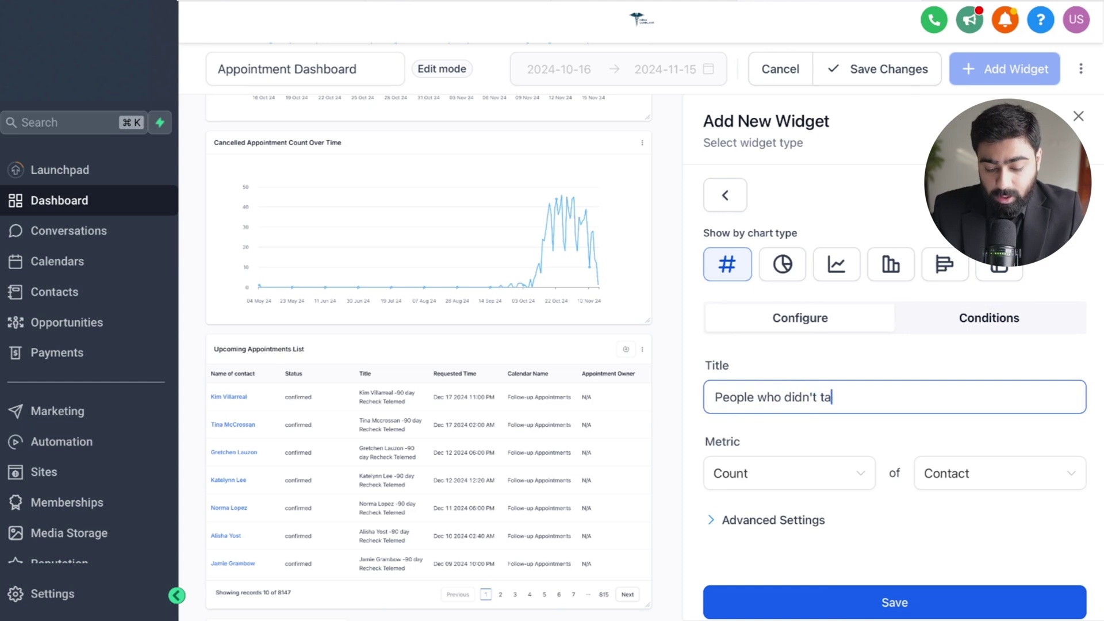
type("ke action")
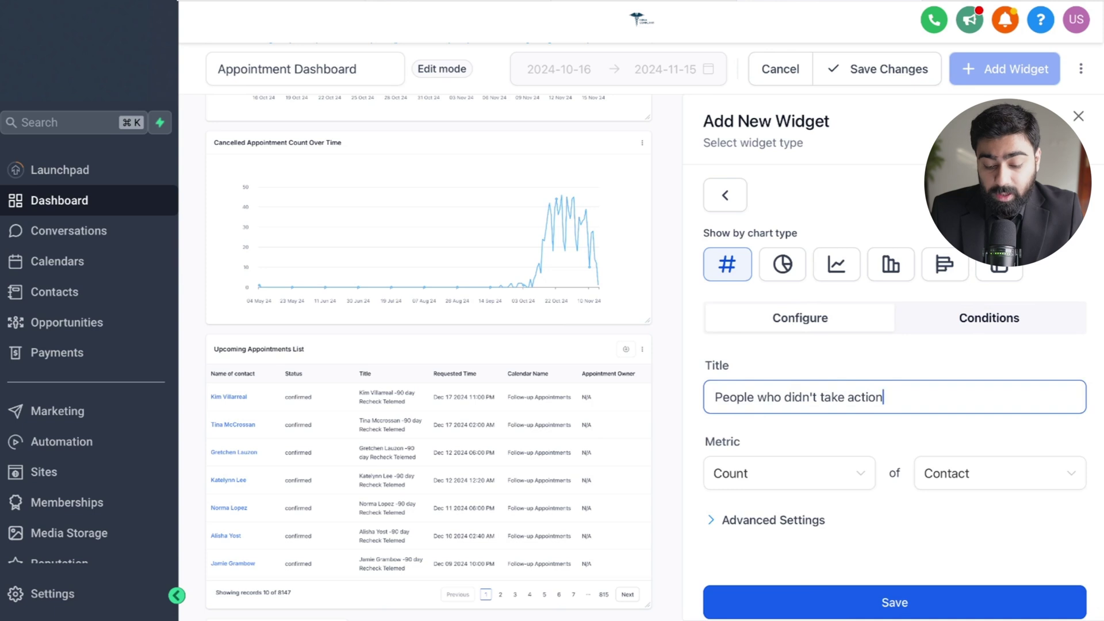
left_click(857, 603)
- Widen the new 28-contact widget so its title fits
scroll(508, 408, "down", 3)
scroll(508, 408, "down", 2)
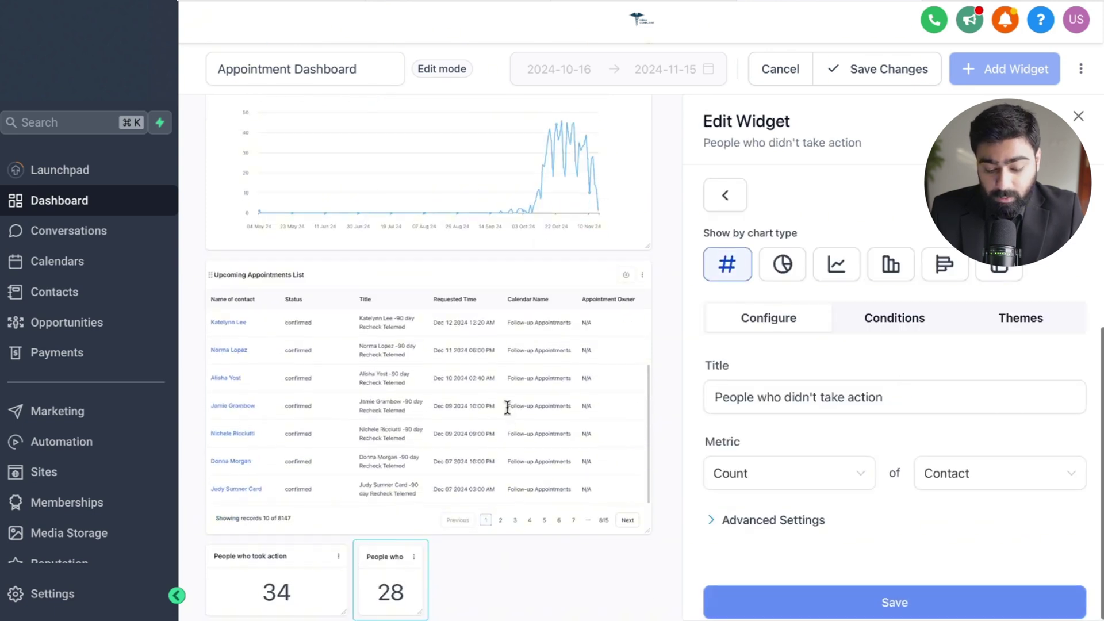
left_click_drag(422, 612, 458, 550)
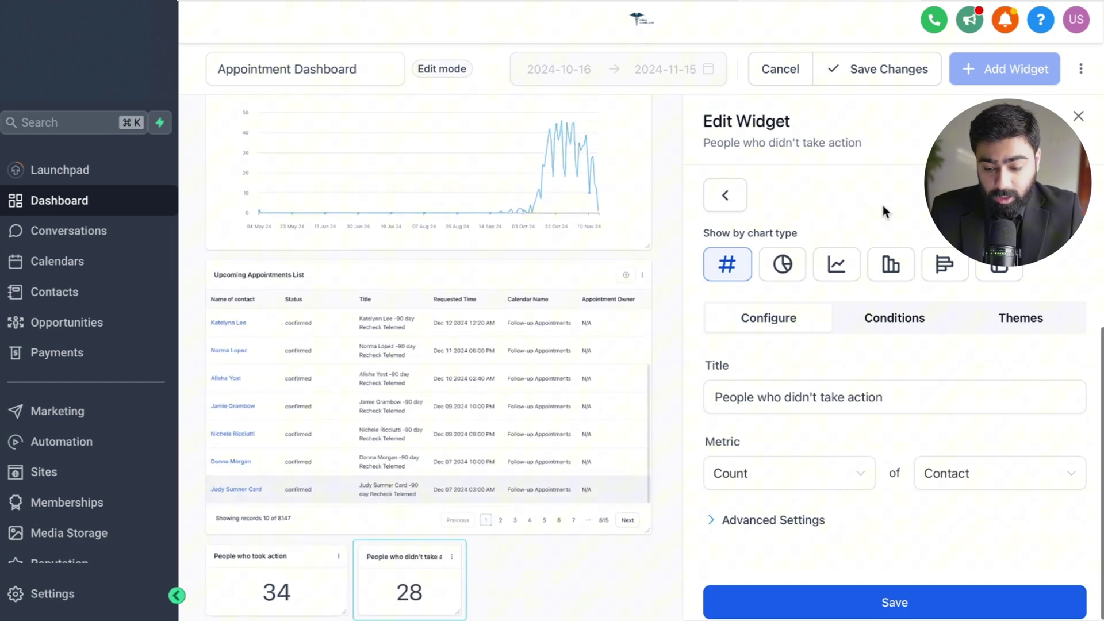
- Close the widget settings and save the Appointment Dashboard changes
left_click(1077, 118)
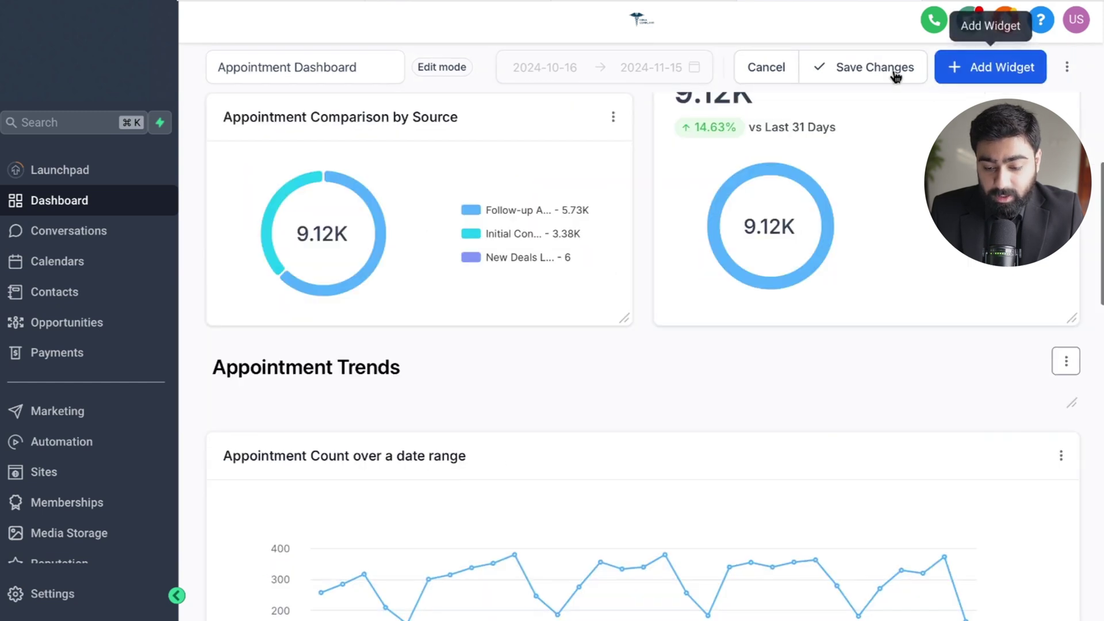
left_click(889, 69)
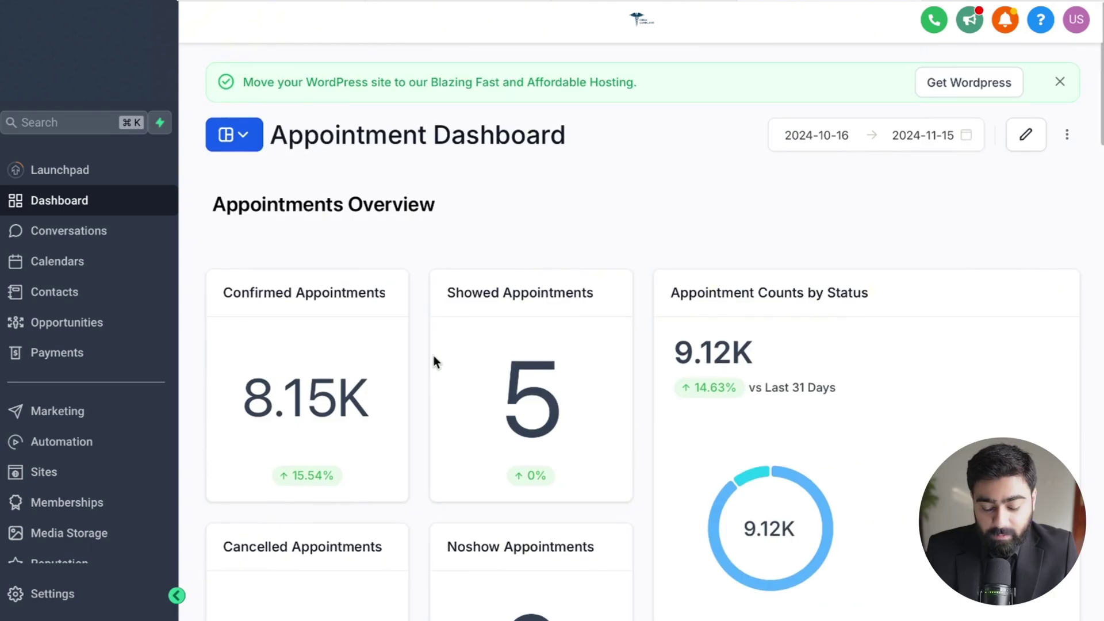
scroll(433, 357, "down", 15)
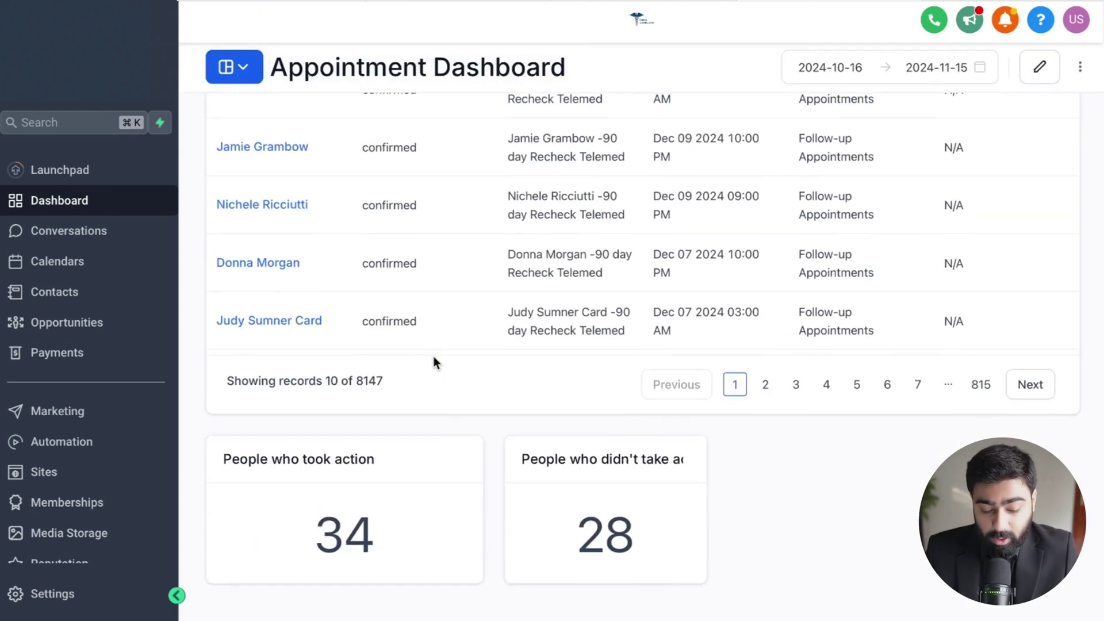
- Review the 34 took-action contacts, then open the records of the 28 who didn't
left_click(363, 525)
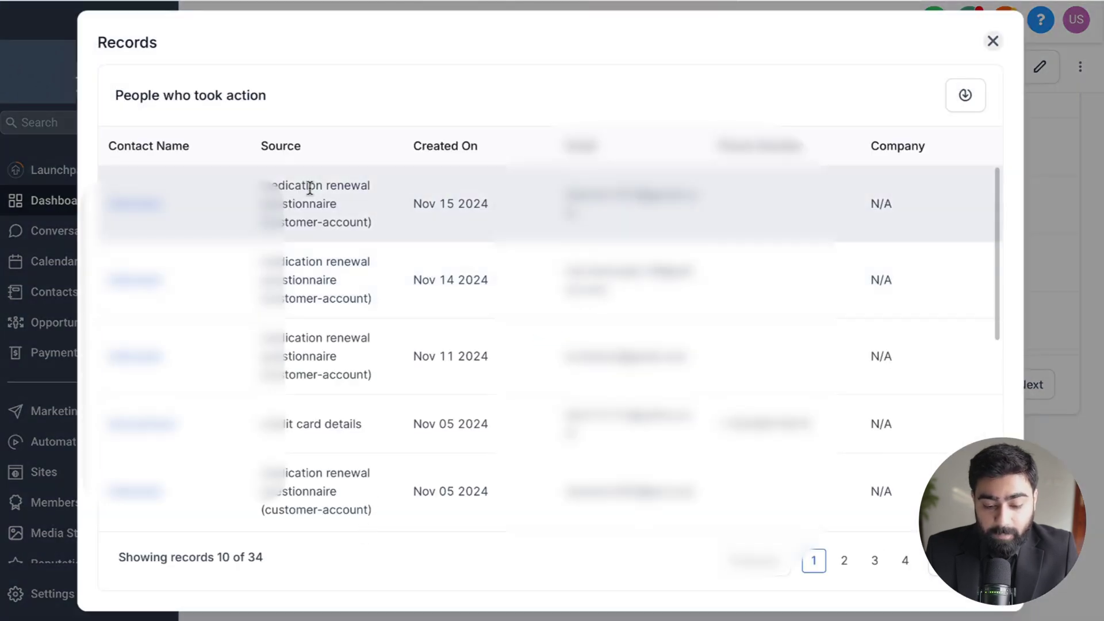
left_click(992, 43)
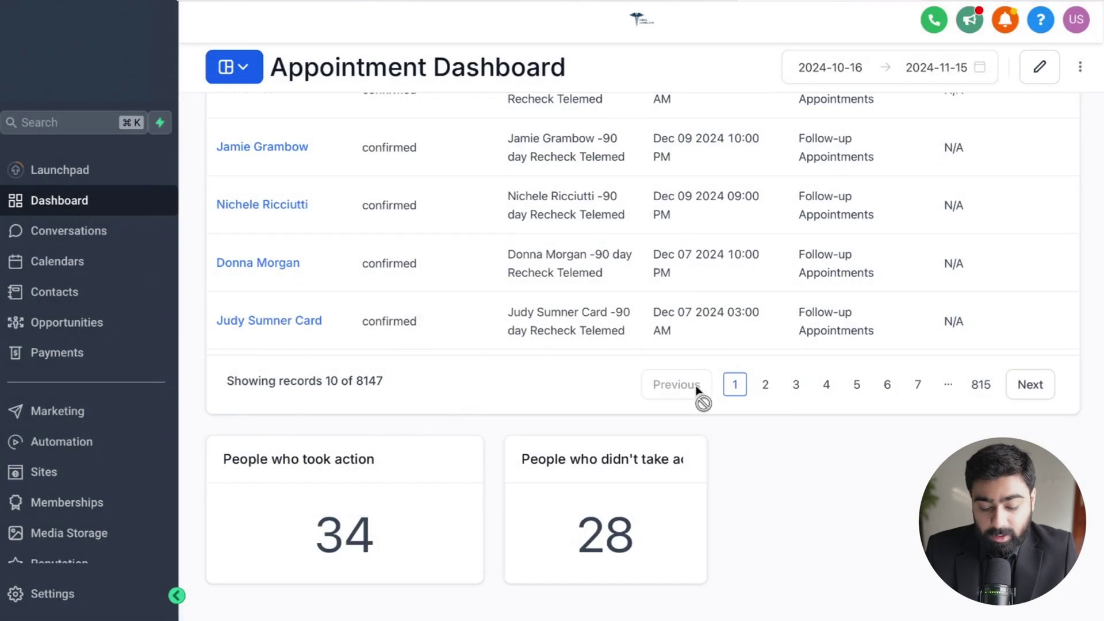
left_click(629, 530)
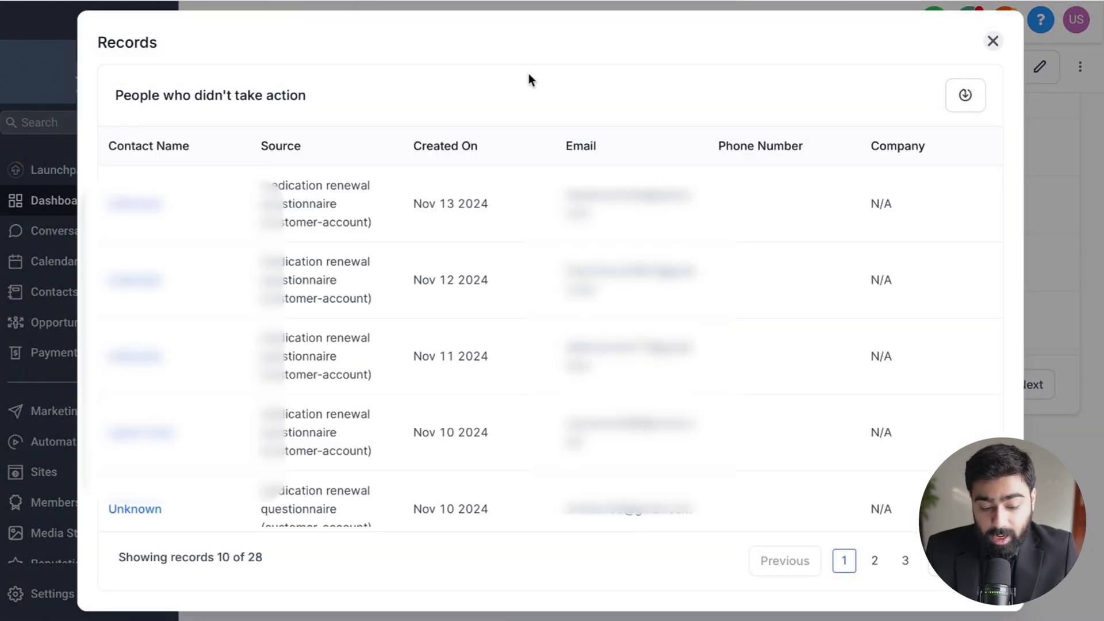